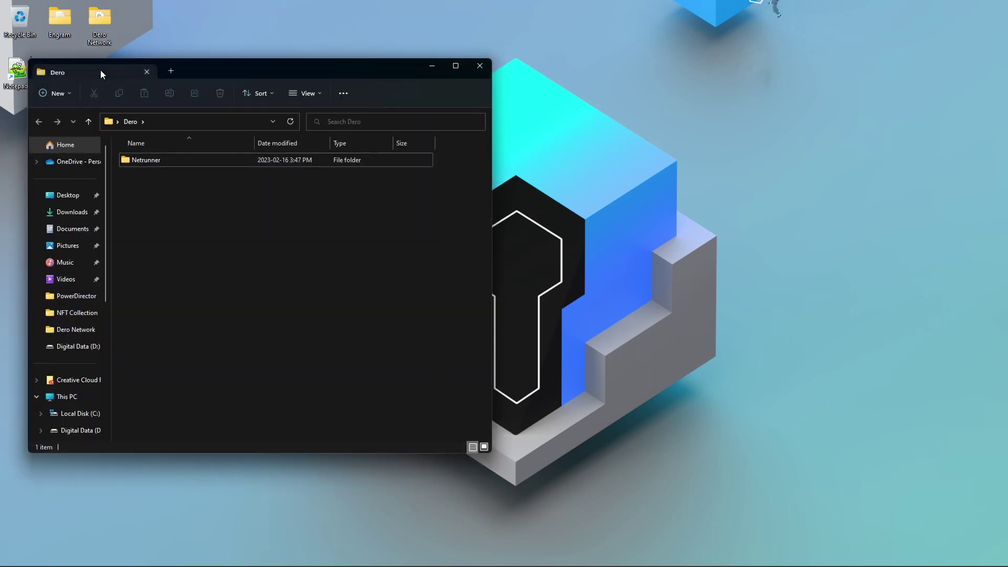
Launch netrunner from the Netrunner folder, close the folder window, and move the console aside.
{"action": "double_click", "coordinate": [177, 165]}
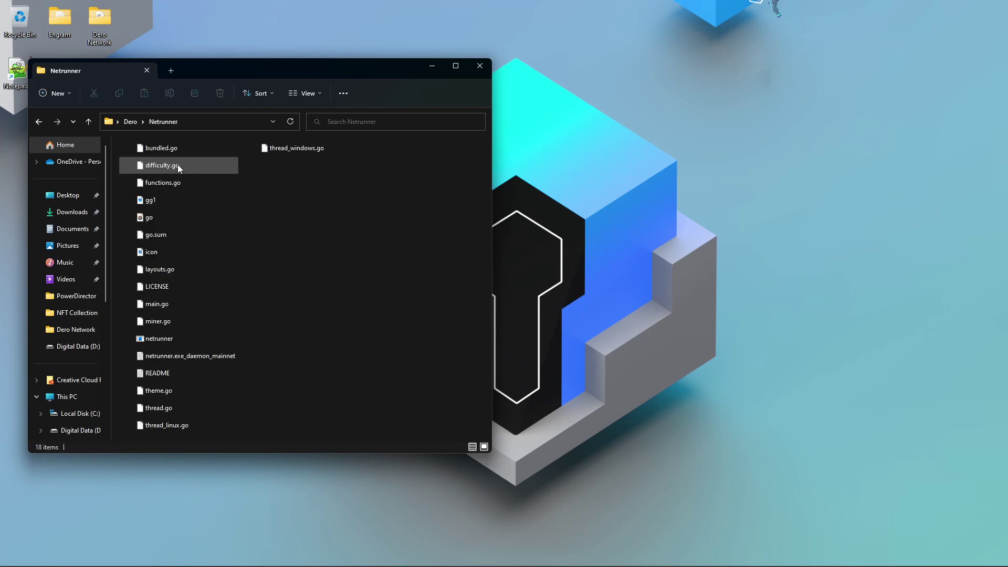
{"action": "double_click", "coordinate": [170, 337]}
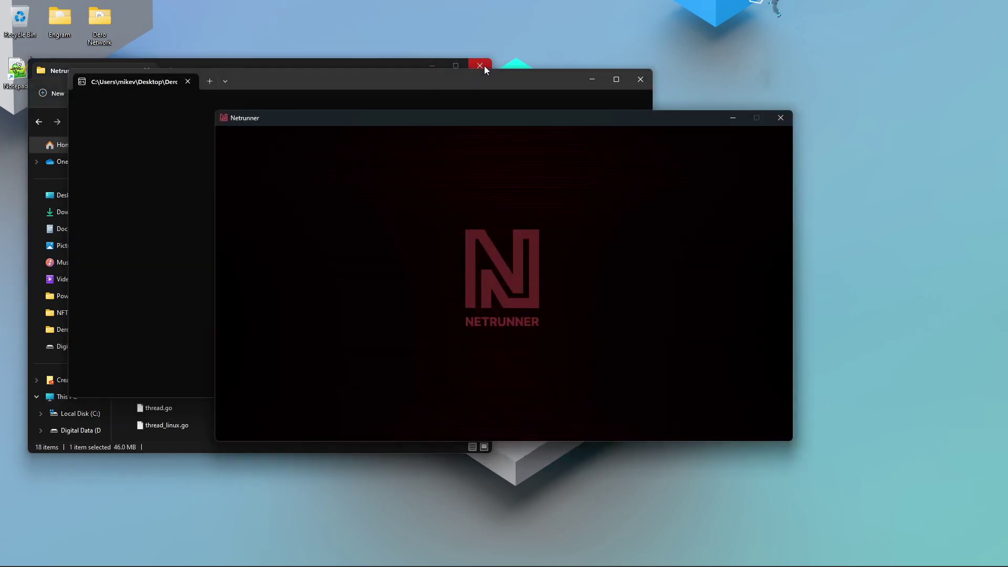
{"action": "left_click", "coordinate": [484, 65]}
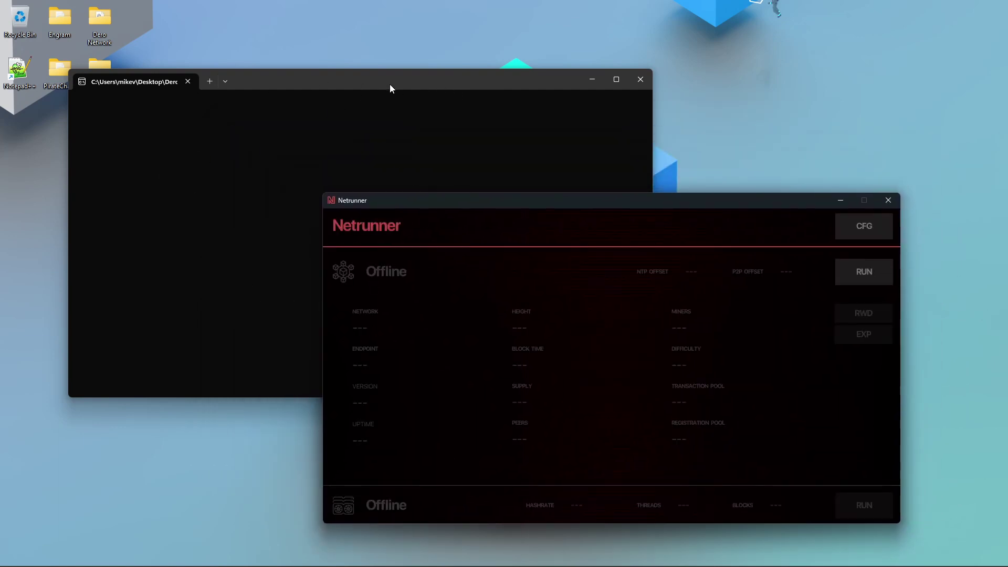
{"action": "left_click_drag", "start_coordinate": [389, 84], "coordinate": [537, 127]}
Bring Netrunner over the console, open its configuration, and set mining threads to 16.
{"action": "left_click", "coordinate": [811, 208]}
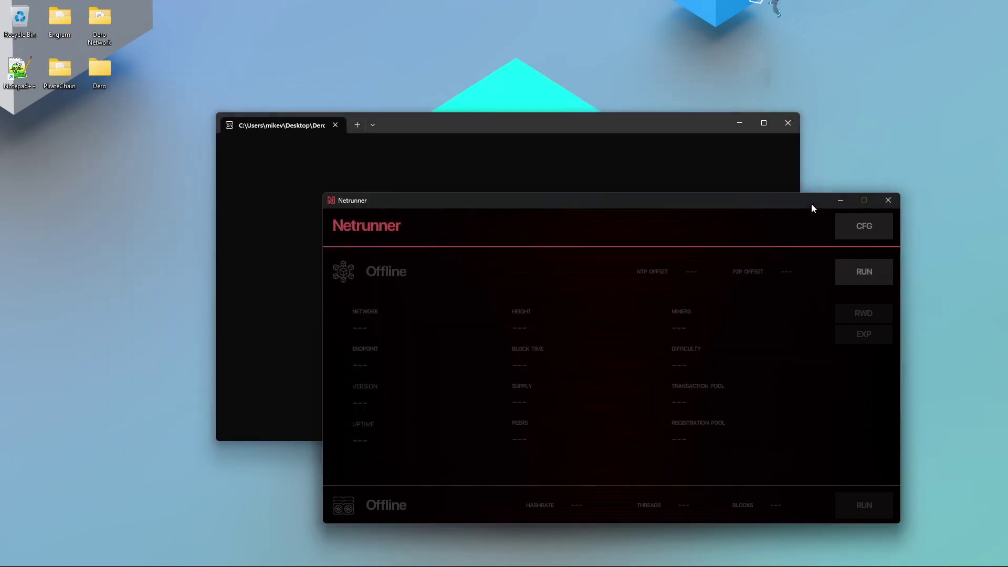
{"action": "left_click_drag", "start_coordinate": [812, 207], "coordinate": [676, 122]}
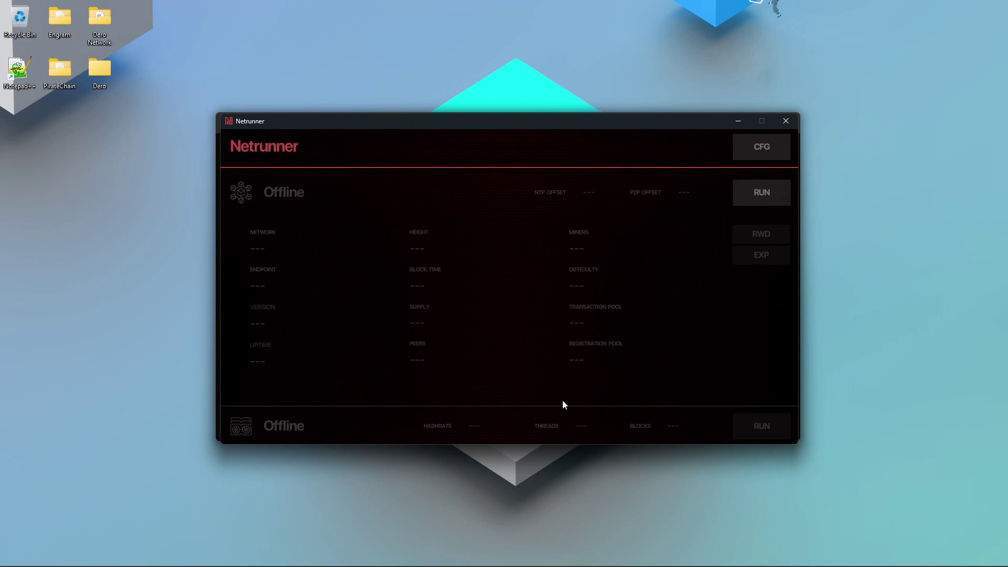
{"action": "left_click", "coordinate": [771, 145]}
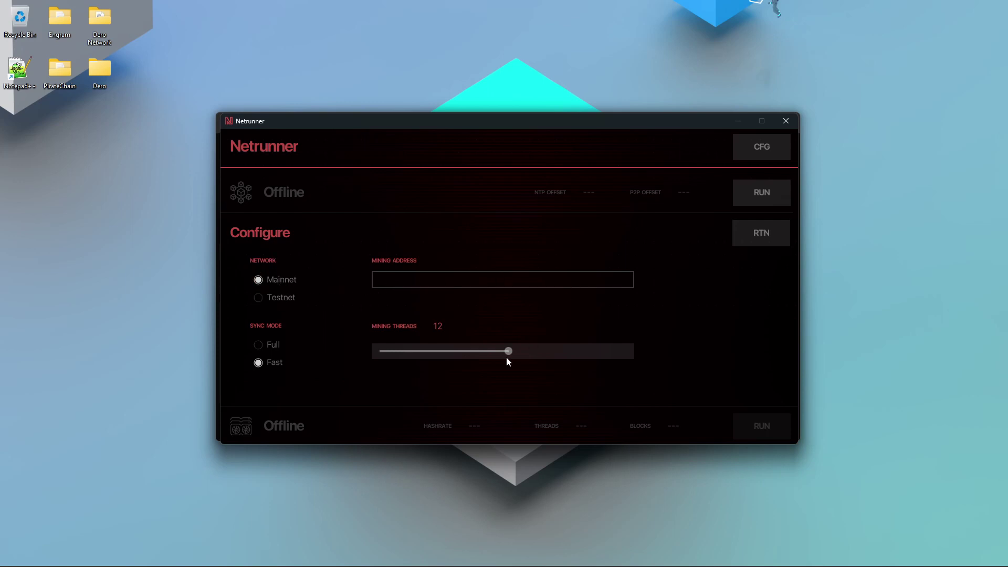
{"action": "left_click_drag", "start_coordinate": [518, 353], "coordinate": [546, 355]}
Paste the mining address into the Mining Address field.
{"action": "left_click", "coordinate": [401, 280]}
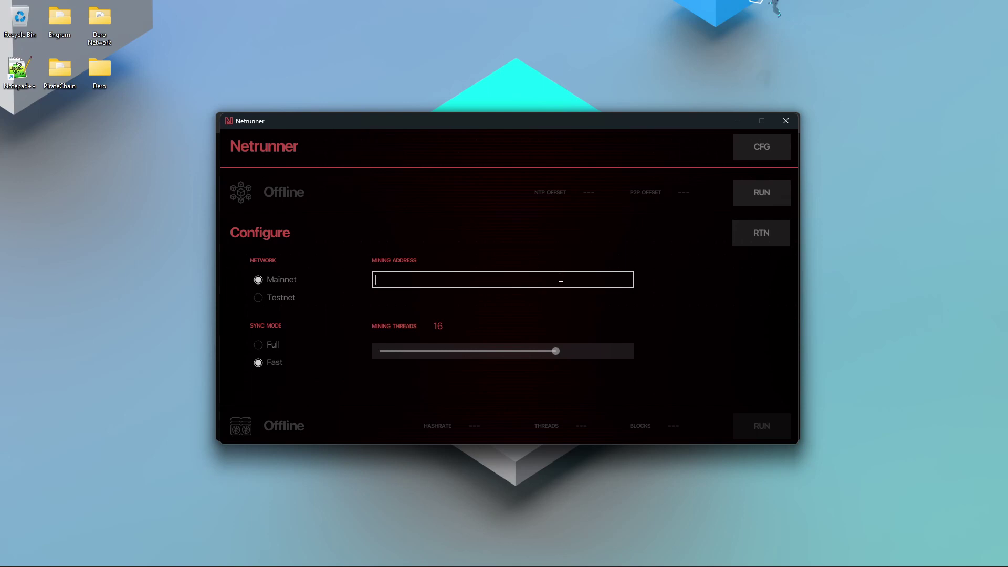
{"action": "key", "text": "ctrl+v"}
{"action": "right_click", "coordinate": [415, 282]}
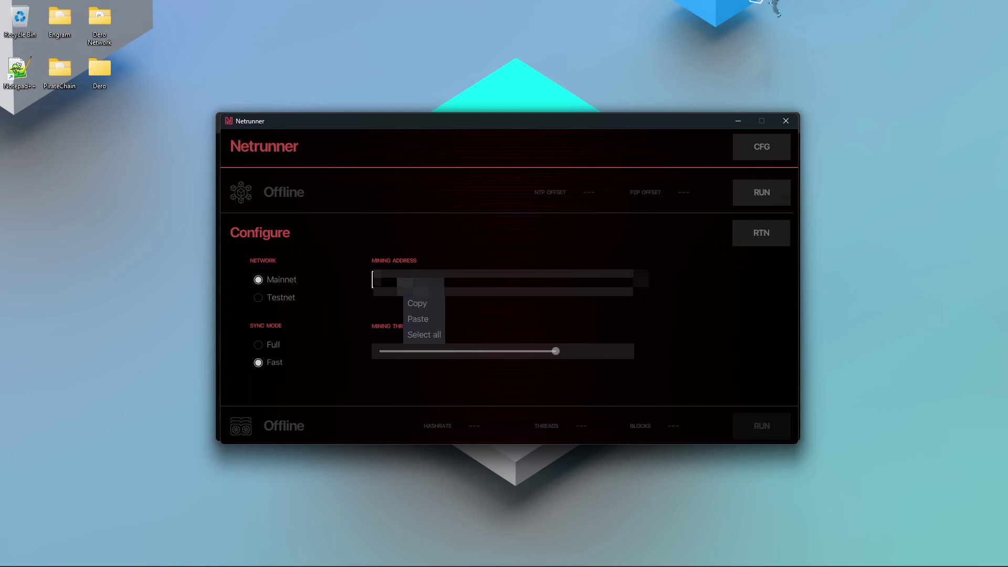
{"action": "left_click", "coordinate": [428, 321]}
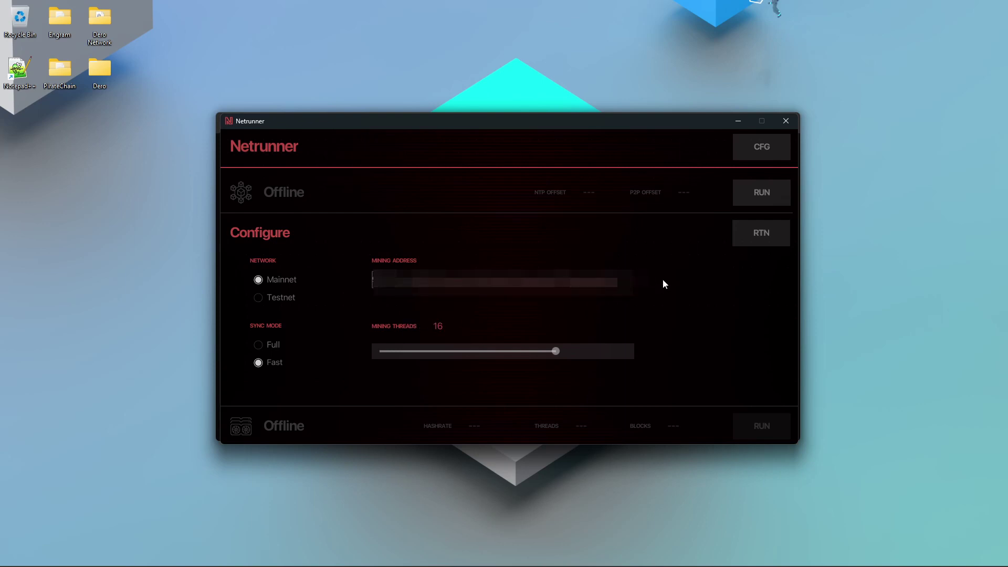
Return from Configure, start the Mainnet node, and check the console's bootstrap progress.
{"action": "left_click", "coordinate": [763, 238]}
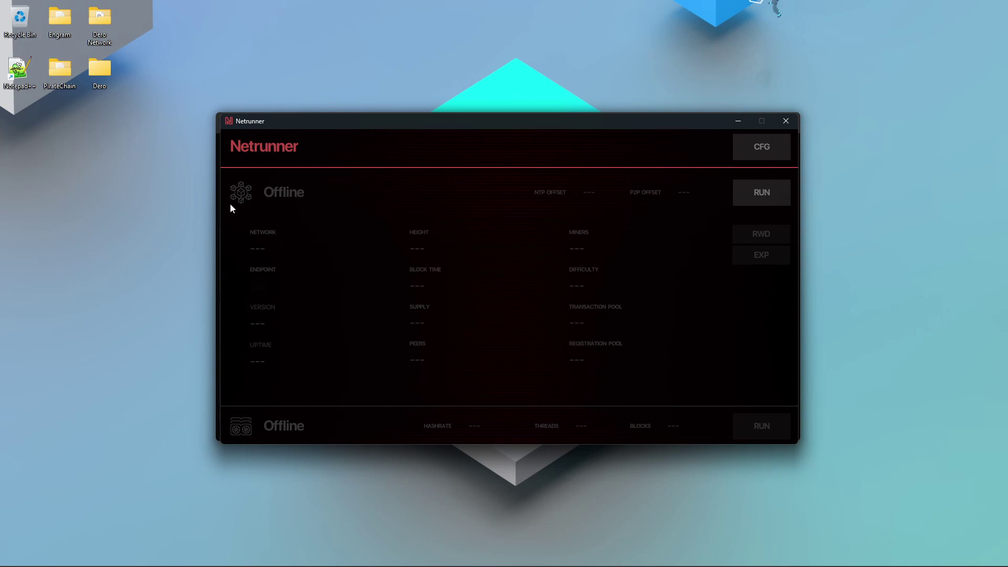
{"action": "left_click", "coordinate": [746, 192]}
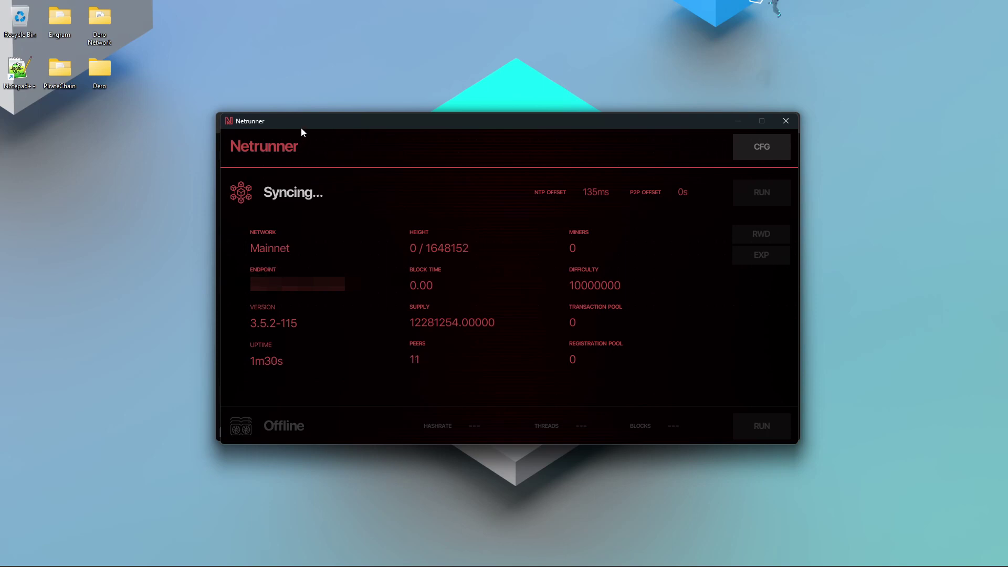
{"action": "left_click_drag", "start_coordinate": [302, 129], "coordinate": [329, 124]}
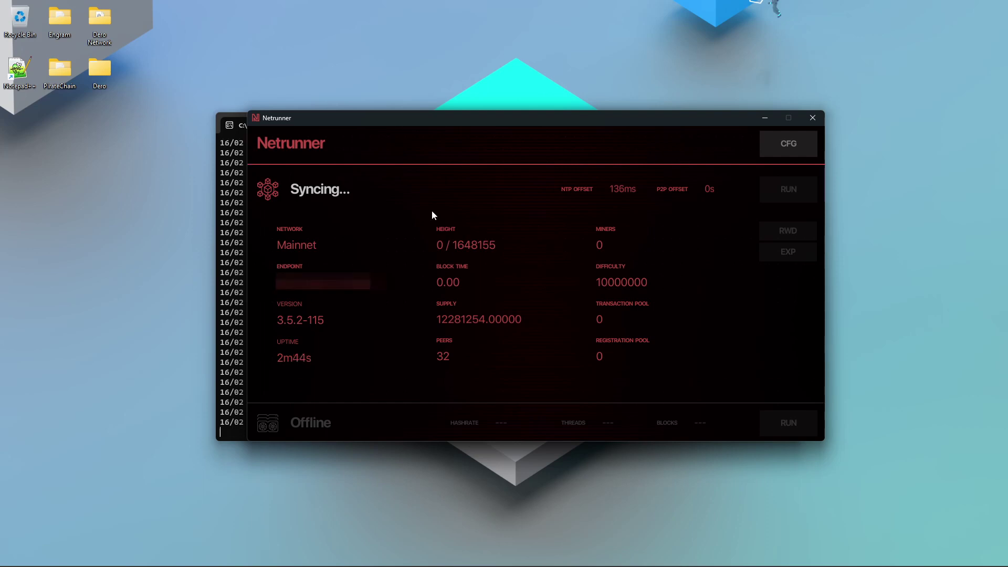
{"action": "key", "text": "alt+Tab"}
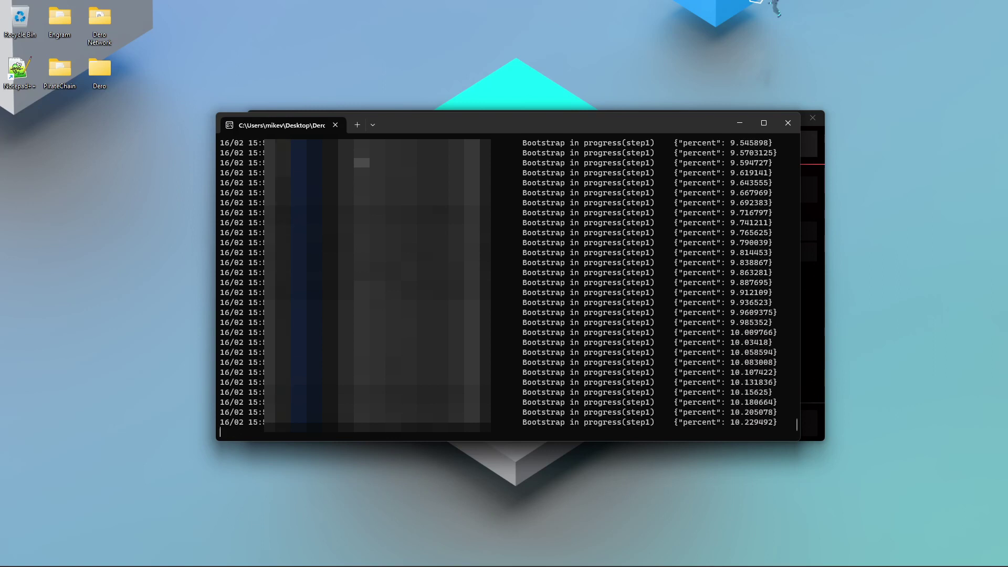
Bring Netrunner forward once the node is Running and synced to block 1648294.
{"action": "left_click", "coordinate": [816, 170]}
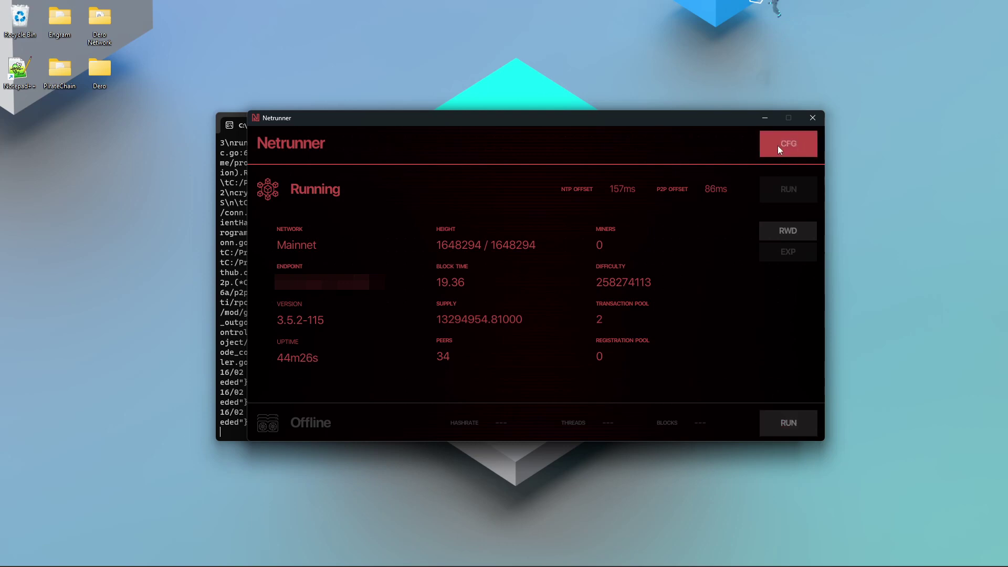
Start the miner, then drag the Brave window onto the screen.
{"action": "left_click", "coordinate": [791, 422]}
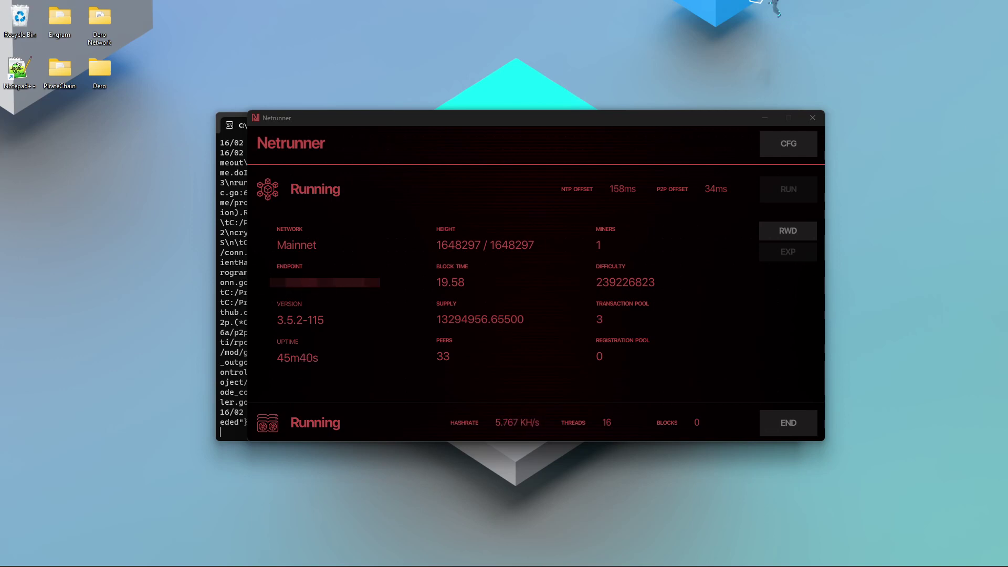
{"action": "left_click_drag", "start_coordinate": [1007, 23], "coordinate": [857, 24]}
Check the DERO RPC Bridge panel's Daemon RPC address, then move Brave aside.
{"action": "left_click", "coordinate": [852, 46]}
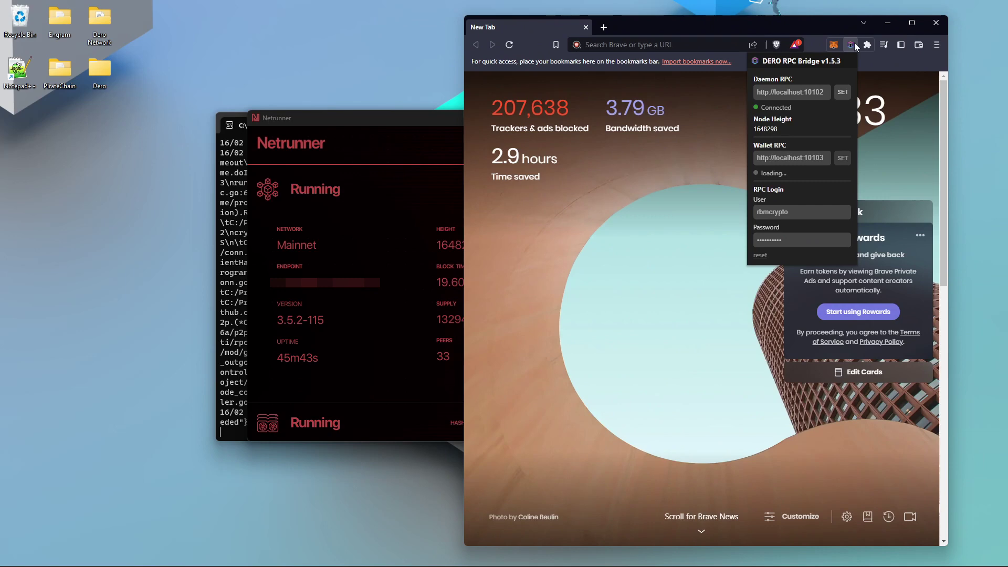
{"action": "triple_click", "coordinate": [817, 95]}
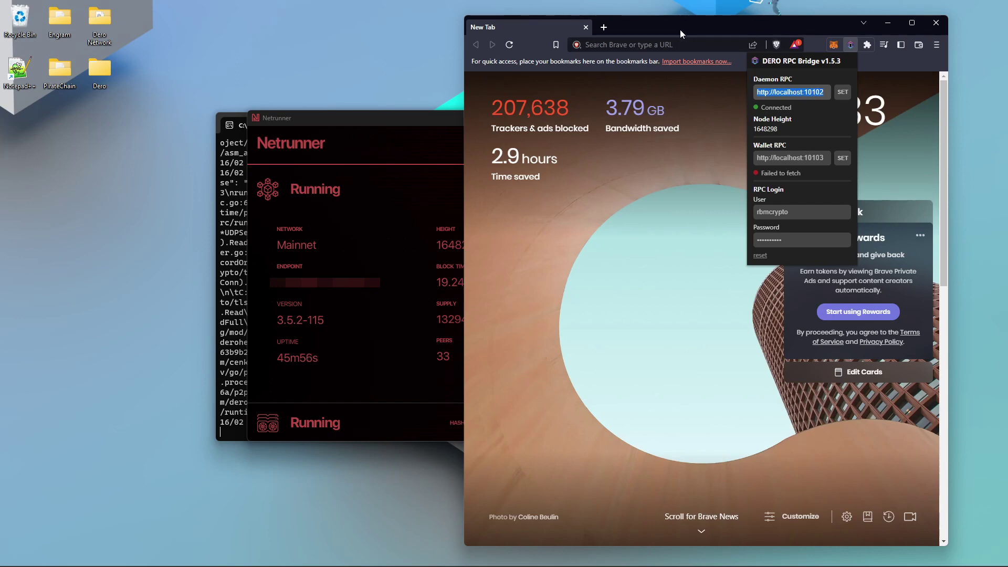
{"action": "left_click_drag", "start_coordinate": [682, 35], "coordinate": [1007, 49]}
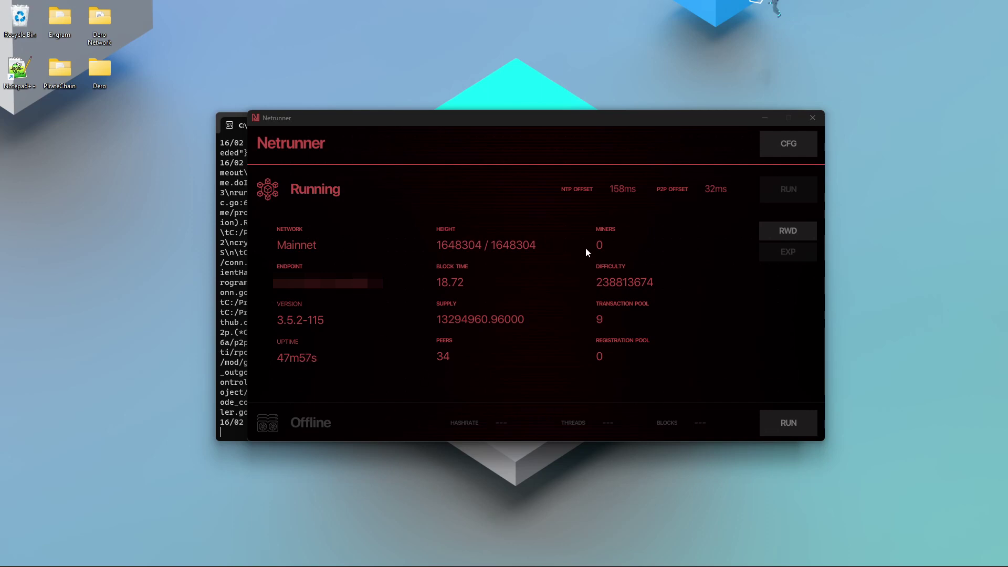
Launch Engram.exe from the Engram folder, close the folder, and move Engram left.
{"action": "double_click", "coordinate": [62, 24]}
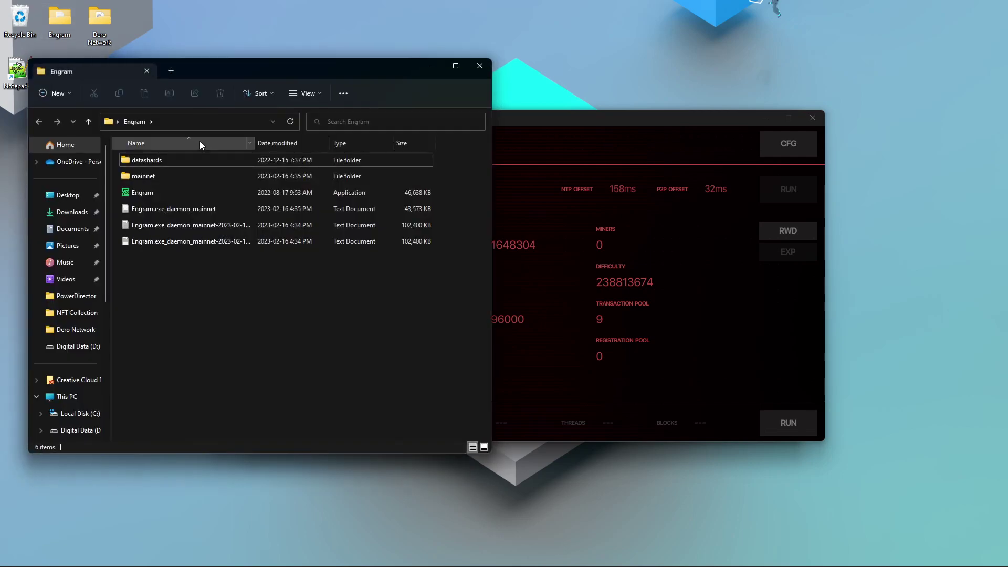
{"action": "double_click", "coordinate": [156, 190]}
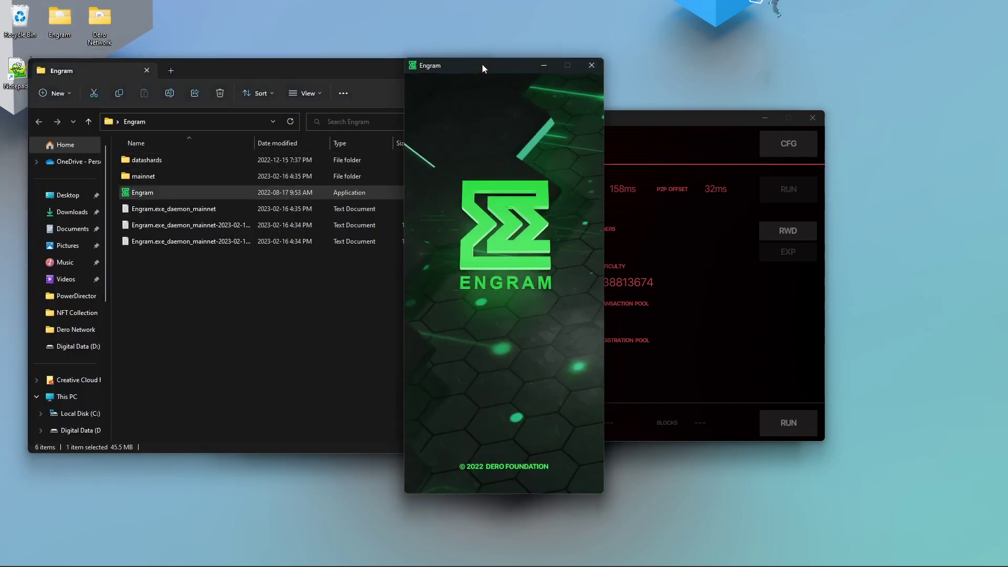
{"action": "left_click", "coordinate": [483, 65]}
{"action": "left_click_drag", "start_coordinate": [512, 64], "coordinate": [154, 59]}
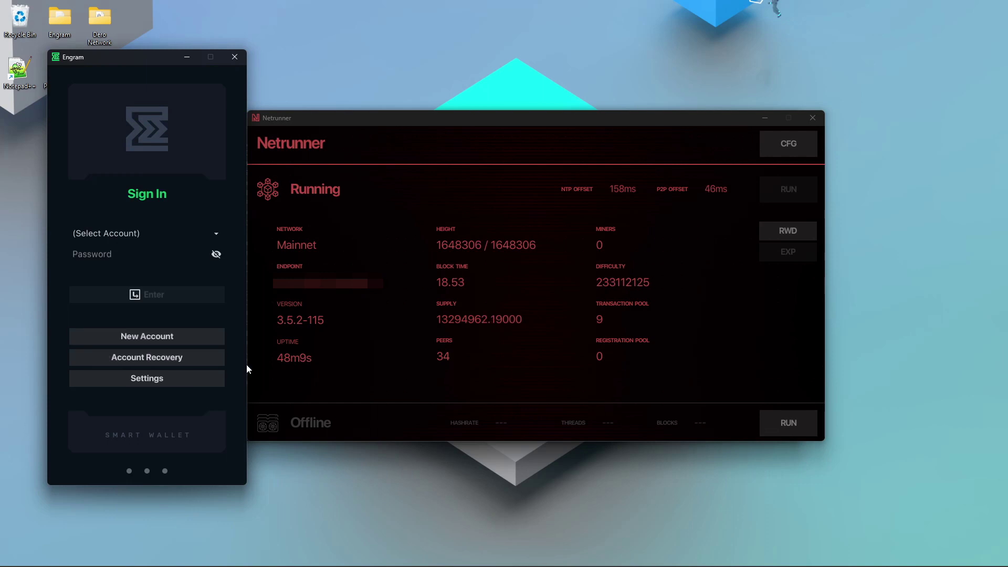
Verify Engram's settings show Mainnet with a Local connection, then sign in to the wallet.
{"action": "left_click", "coordinate": [168, 379]}
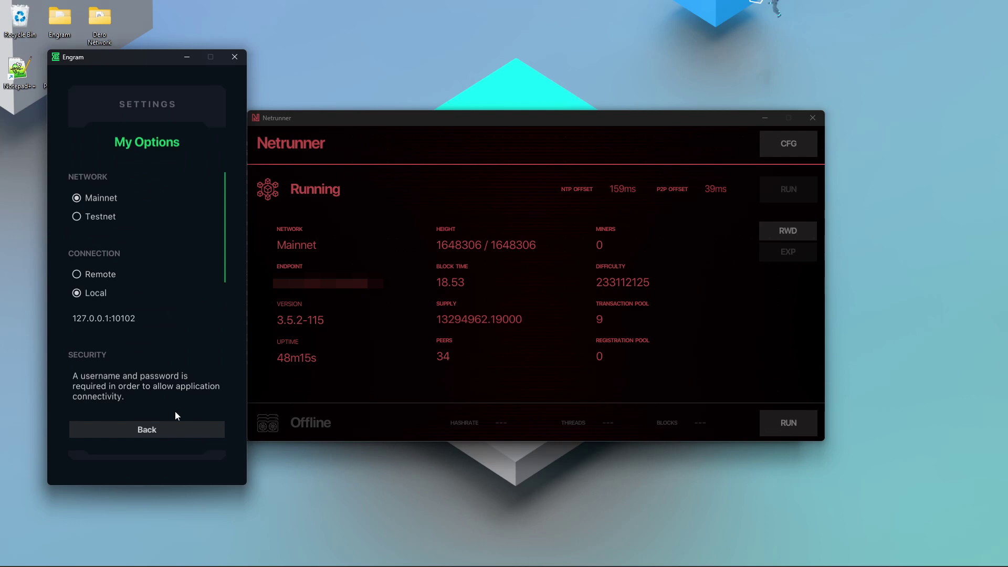
{"action": "left_click", "coordinate": [172, 430]}
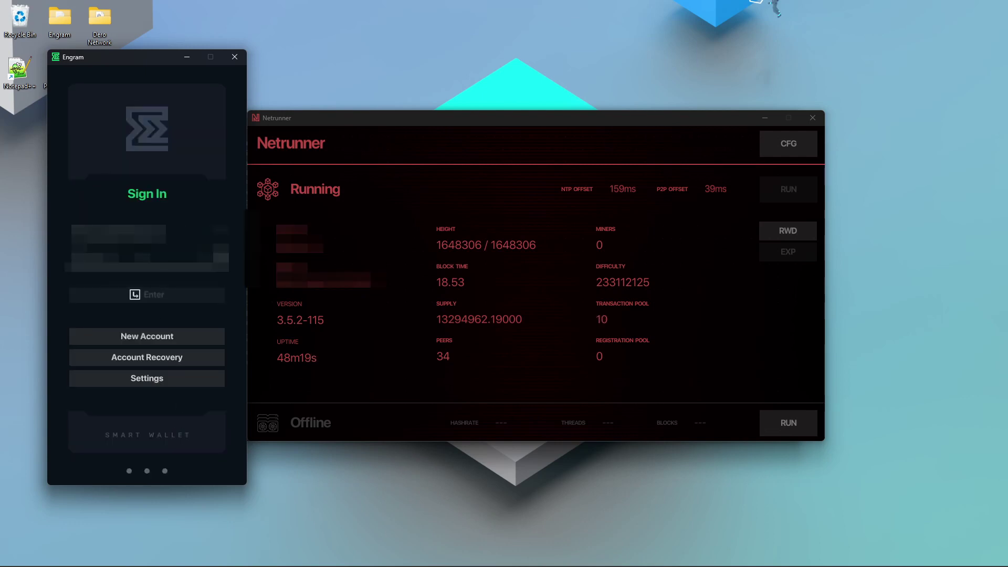
{"action": "key", "text": "Return"}
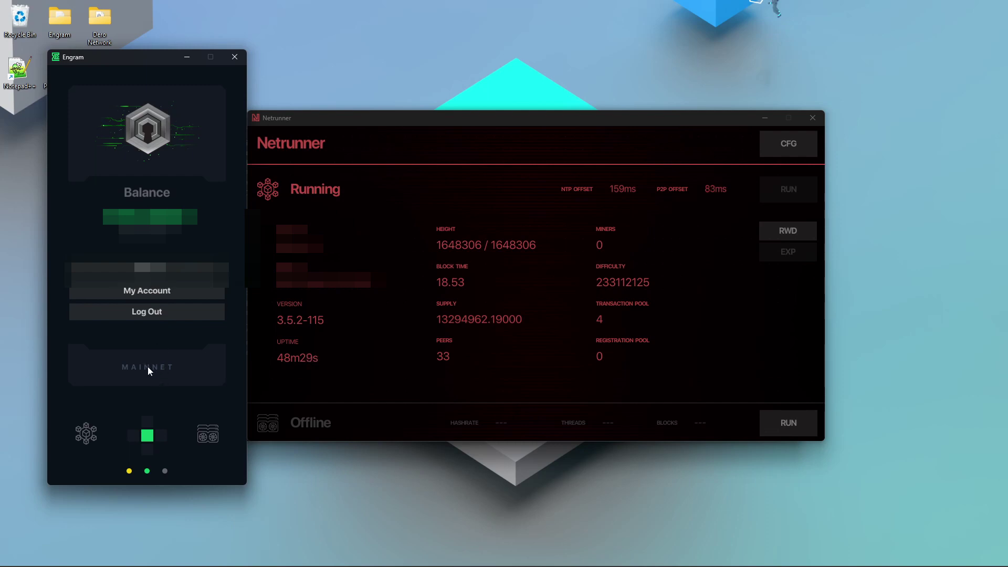
Disable the authenticator, set a Cyberdeck username and password, and turn connections on.
{"action": "key", "text": "Right"}
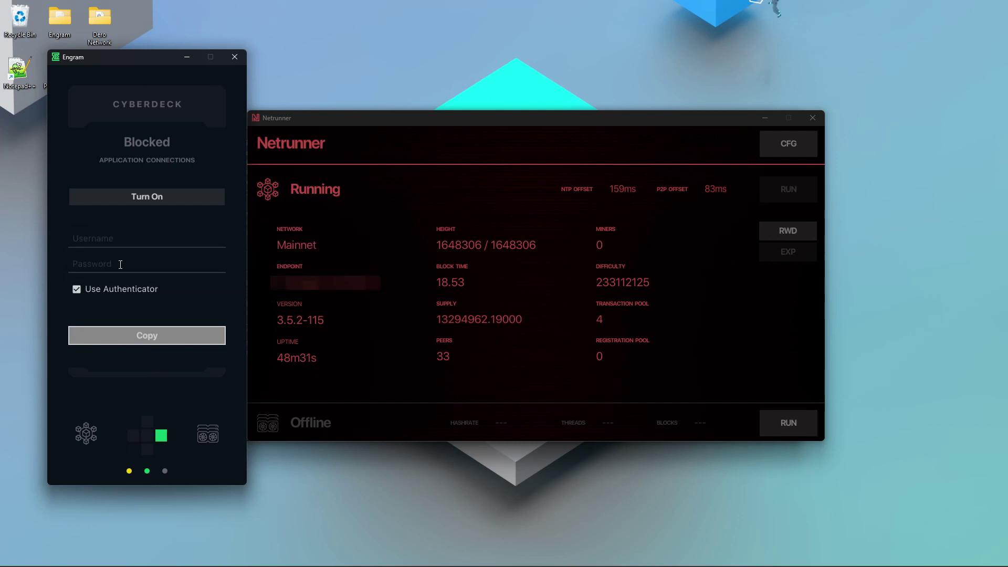
{"action": "left_click", "coordinate": [116, 283]}
{"action": "left_click", "coordinate": [114, 236]}
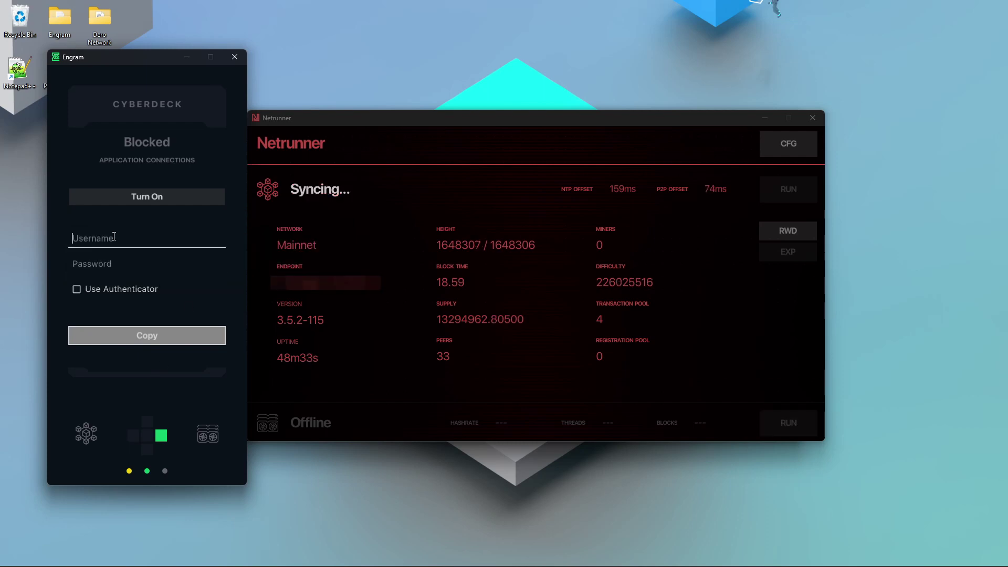
{"action": "type", "text": "rbmcrypto"}
{"action": "key", "text": "Tab"}
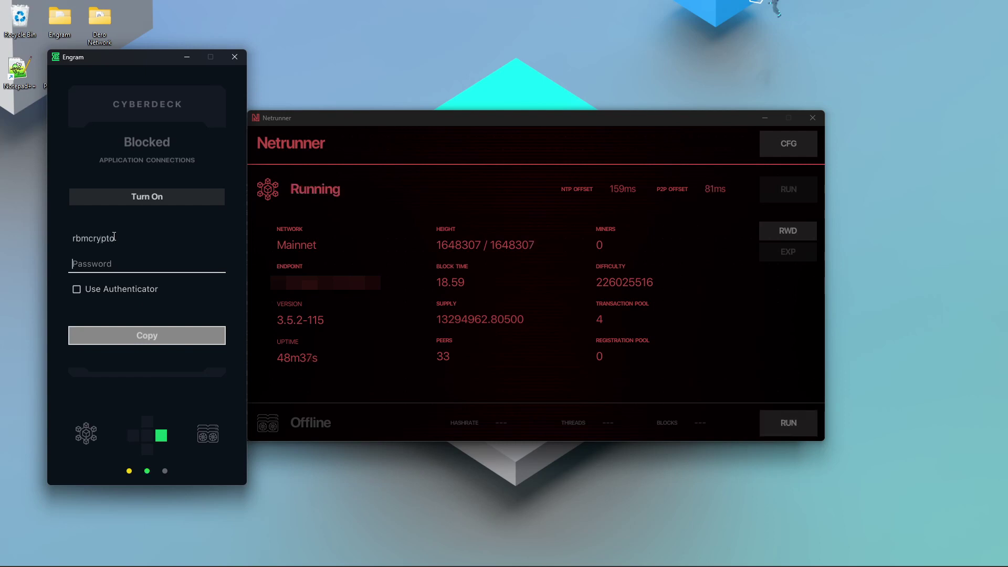
{"action": "type", "text": "Demo123456"}
{"action": "left_click", "coordinate": [149, 196]}
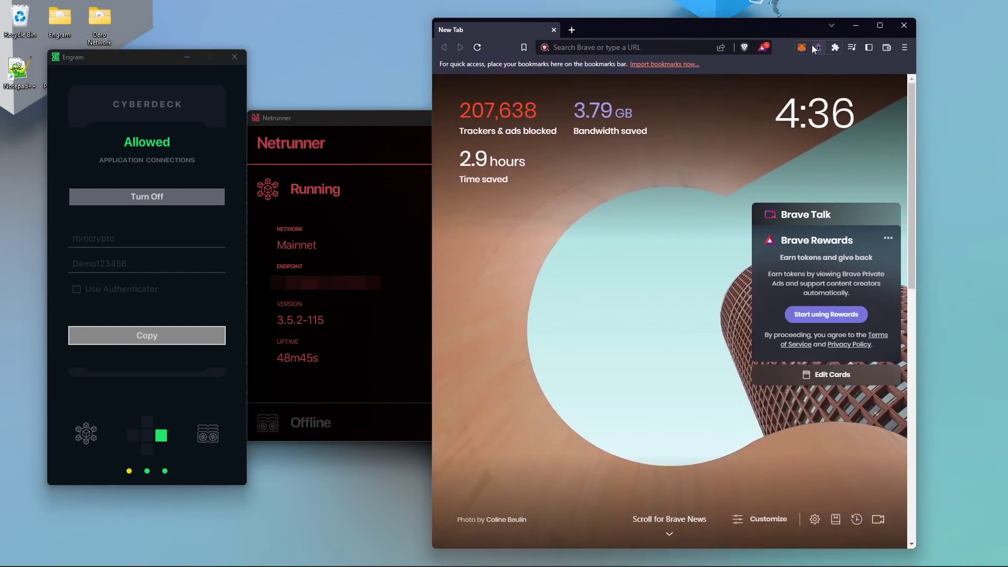
Move Brave left and check the DERO RPC Bridge connection to the Engram wallet.
{"action": "left_click_drag", "start_coordinate": [766, 27], "coordinate": [591, 30]}
{"action": "left_click", "coordinate": [646, 48]}
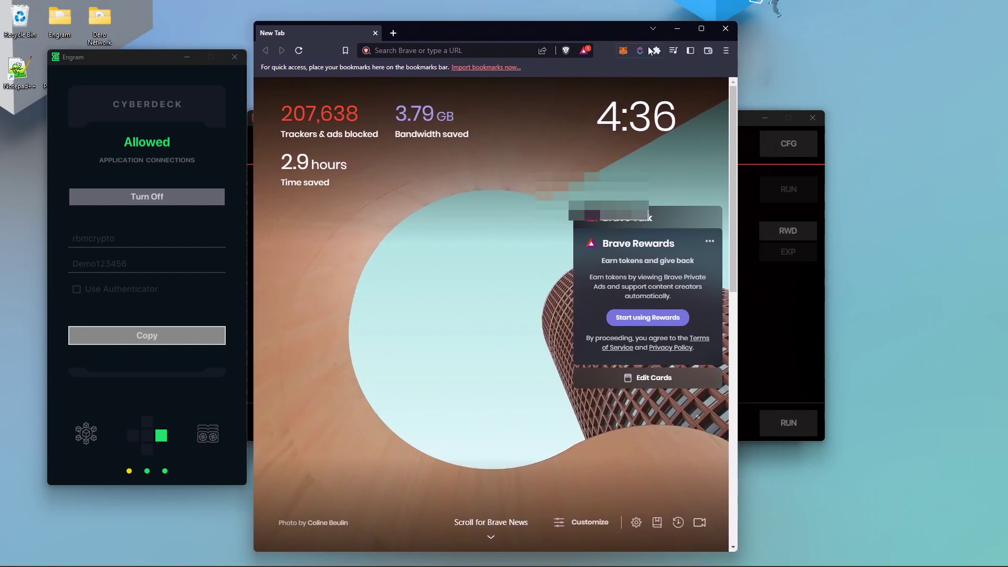